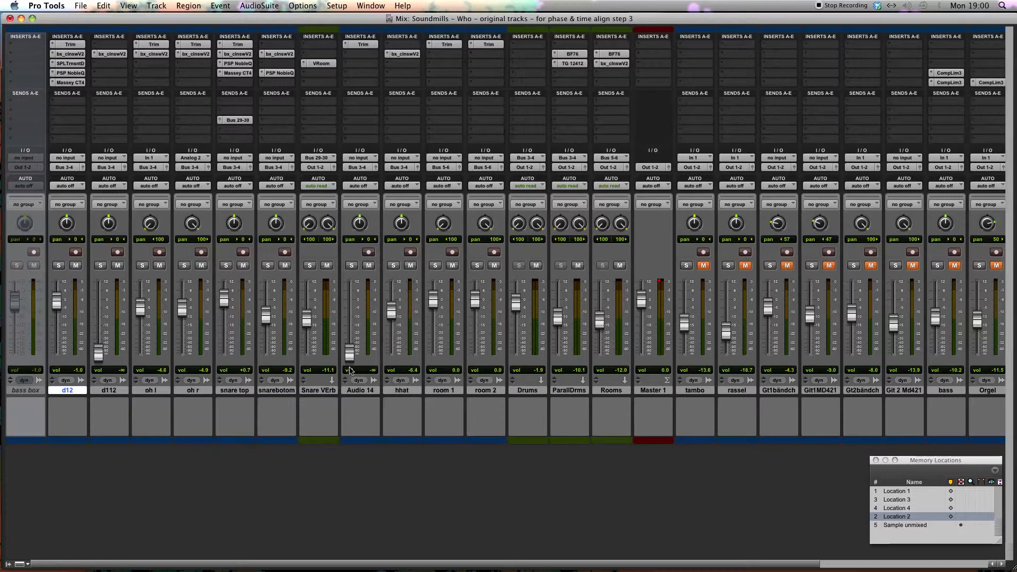
Step: Raise the Audio 14 fader to about +0.3 dB, select the track and solo it
drag(350, 358, 350, 307)
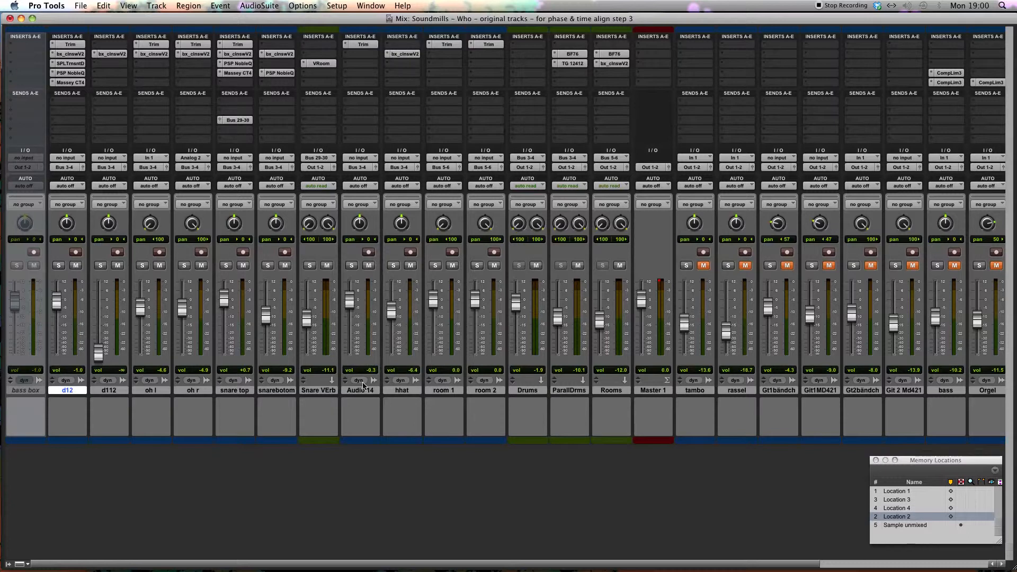
click(359, 391)
key(super+equal)
click(594, 163)
key(super+equal)
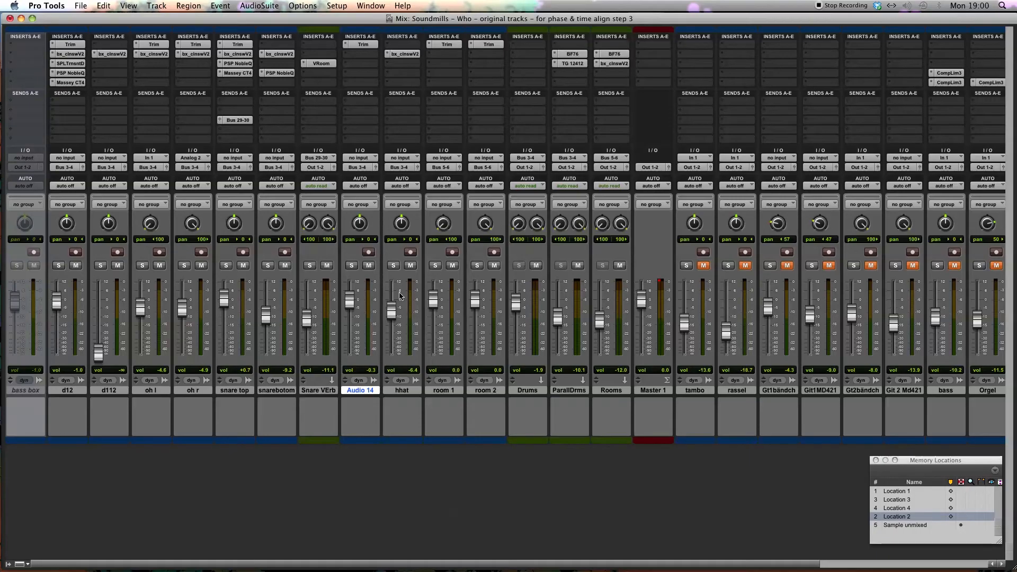
drag(352, 306, 354, 305)
click(352, 265)
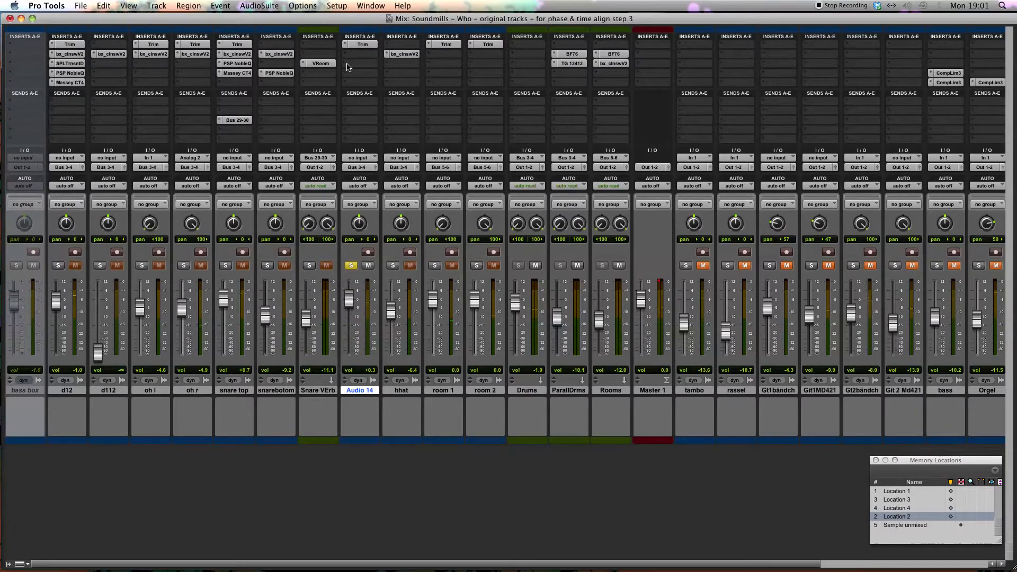
Step: Insert the EMI TG 12412 (mono) EQ in the third insert slot of Audio 14
scroll(339, 65, right, 1)
click(327, 65)
click(327, 64)
click(328, 64)
mouse_move(374, 82)
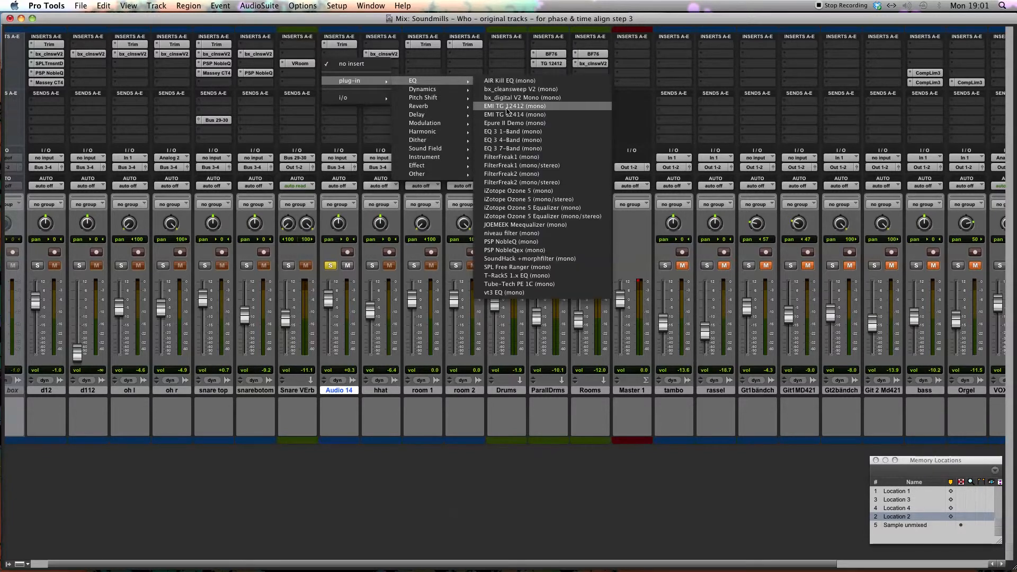
click(514, 106)
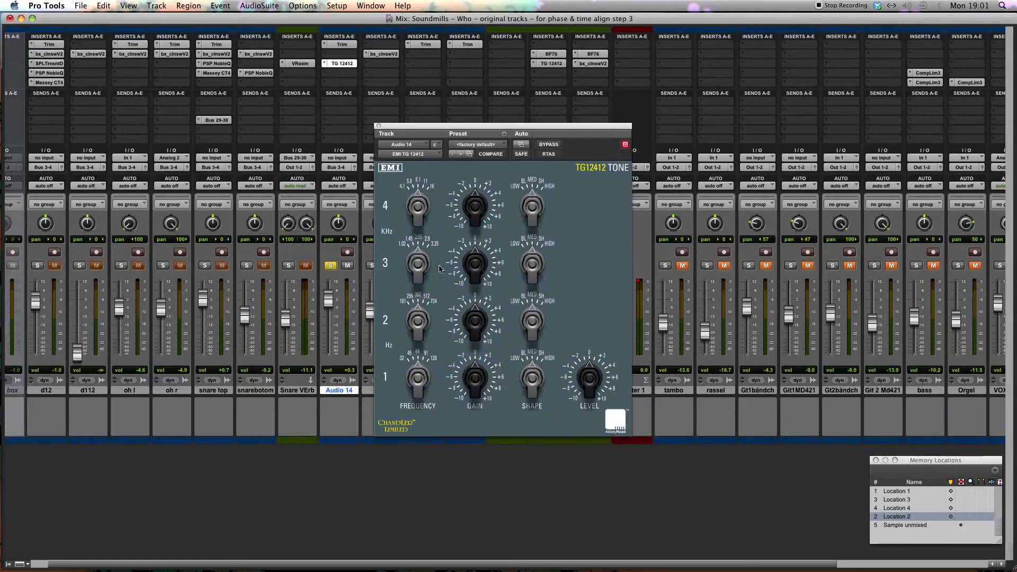
Step: Cut the gain of bands 2 and 4 in the TG12412, cutting band 4 more strongly, with its shape turned toward HIGH
mouse_move(475, 319)
mouse_down()
mouse_move(484, 312)
mouse_move(474, 322)
mouse_up()
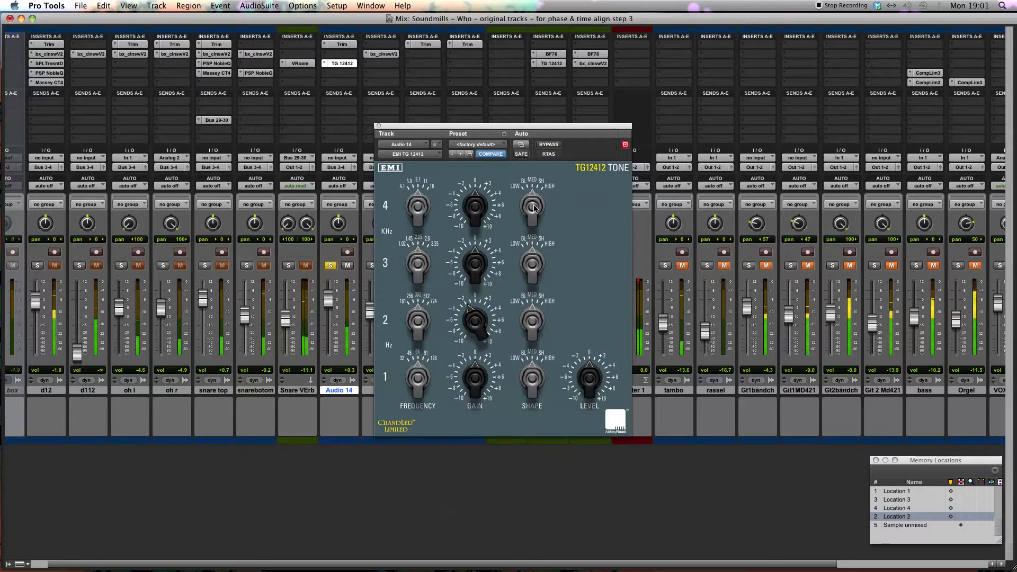
drag(476, 210, 470, 214)
drag(537, 206, 571, 172)
drag(474, 200, 469, 204)
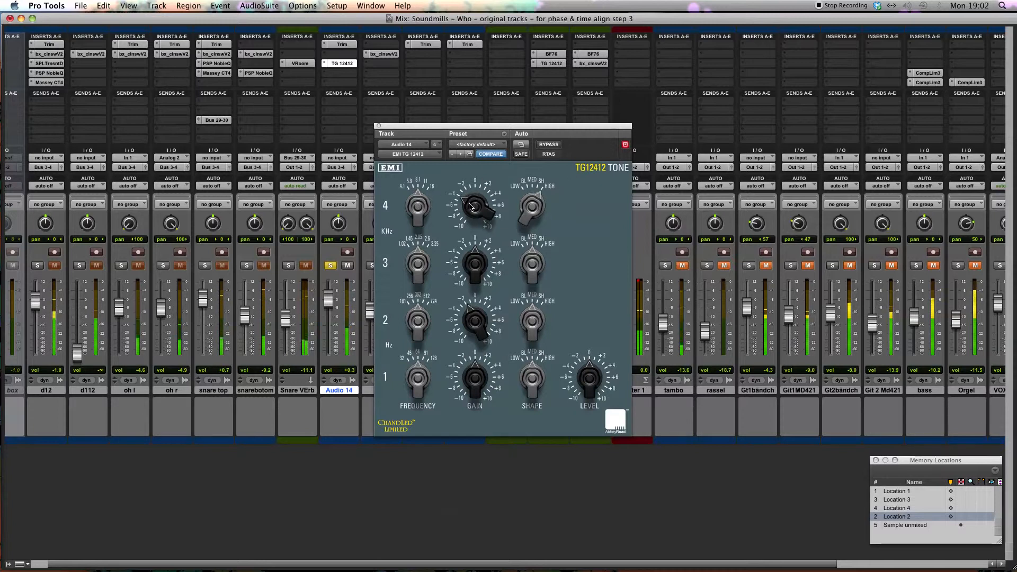
Step: Compare the TG12412 bypassed and active, set the Audio 14 fader to about -0.3 dB, and close the EQ
click(548, 144)
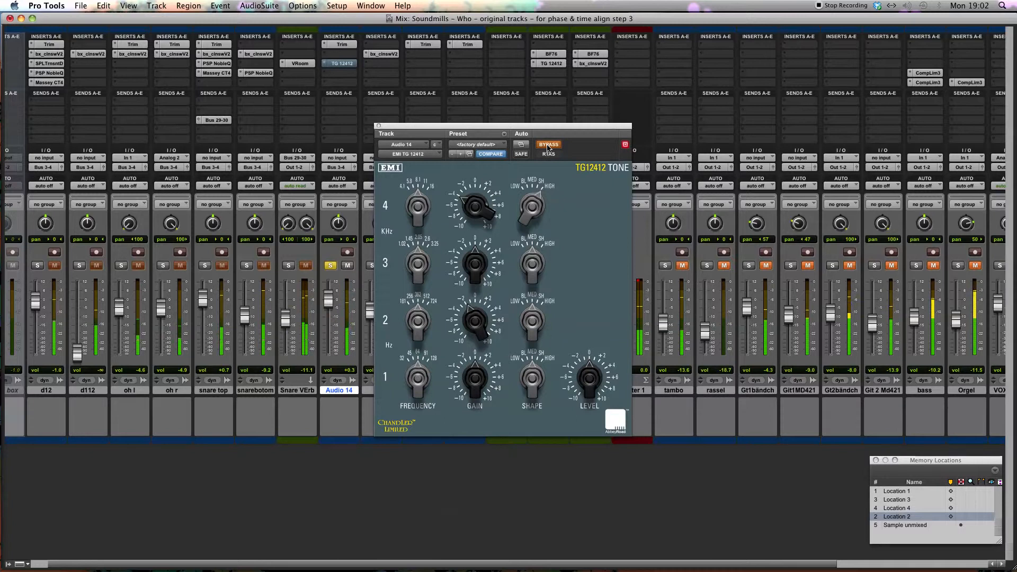
click(548, 145)
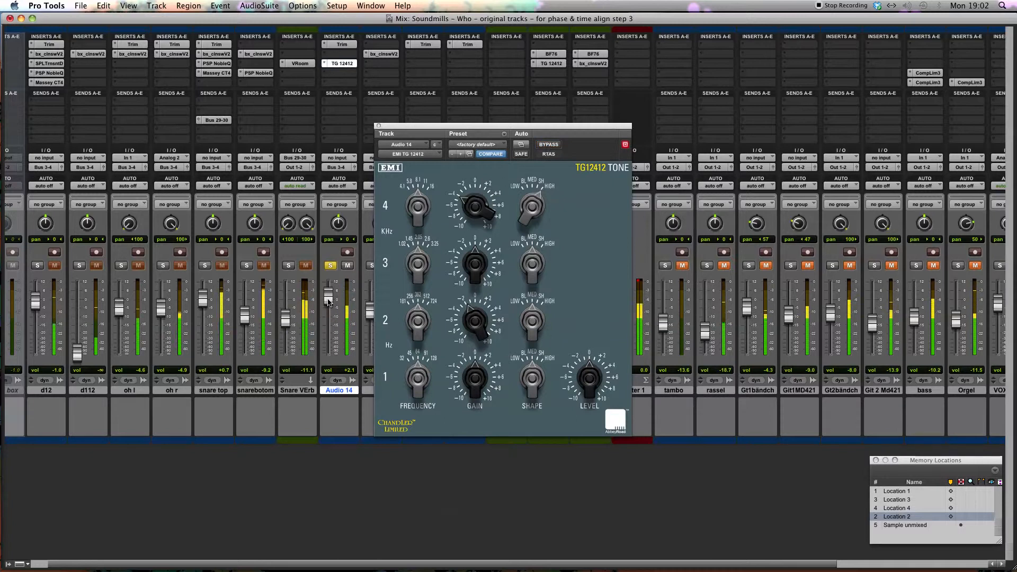
drag(327, 303, 328, 306)
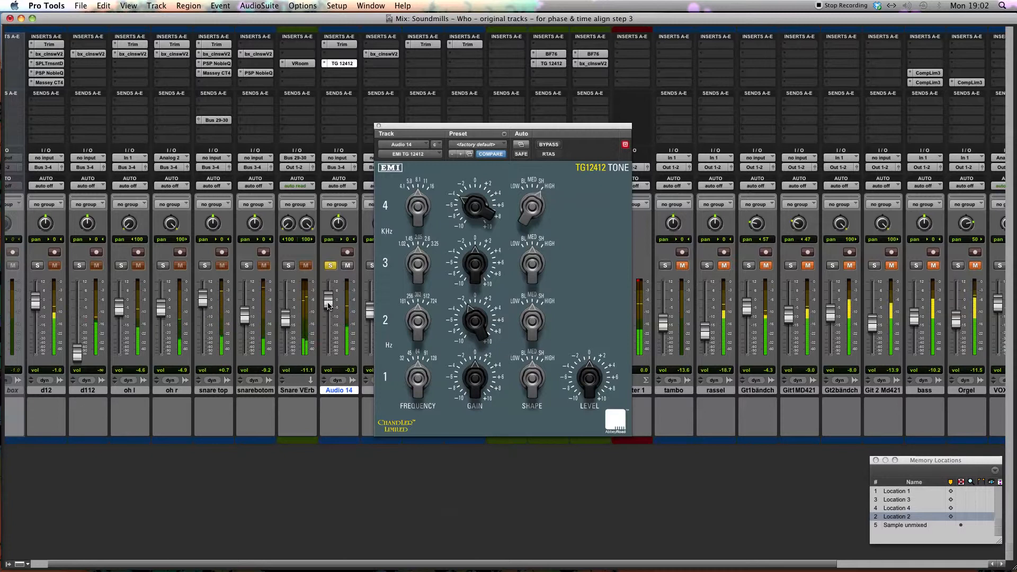
click(548, 145)
click(548, 144)
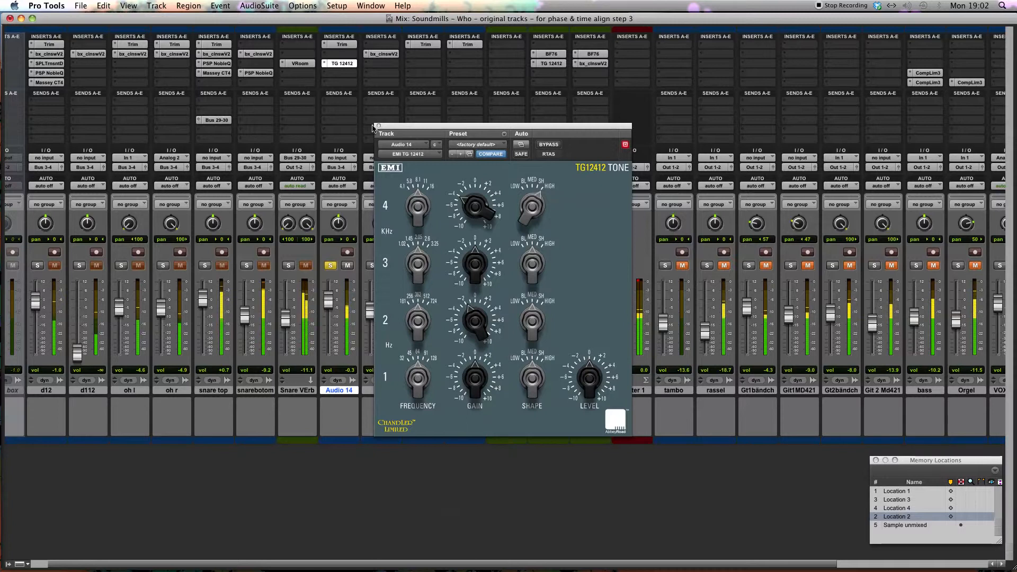
click(378, 127)
Step: Insert the Devil-Loc (mono) in the fourth insert slot of Audio 14 and adjust its Crush amount
click(329, 78)
mouse_move(422, 90)
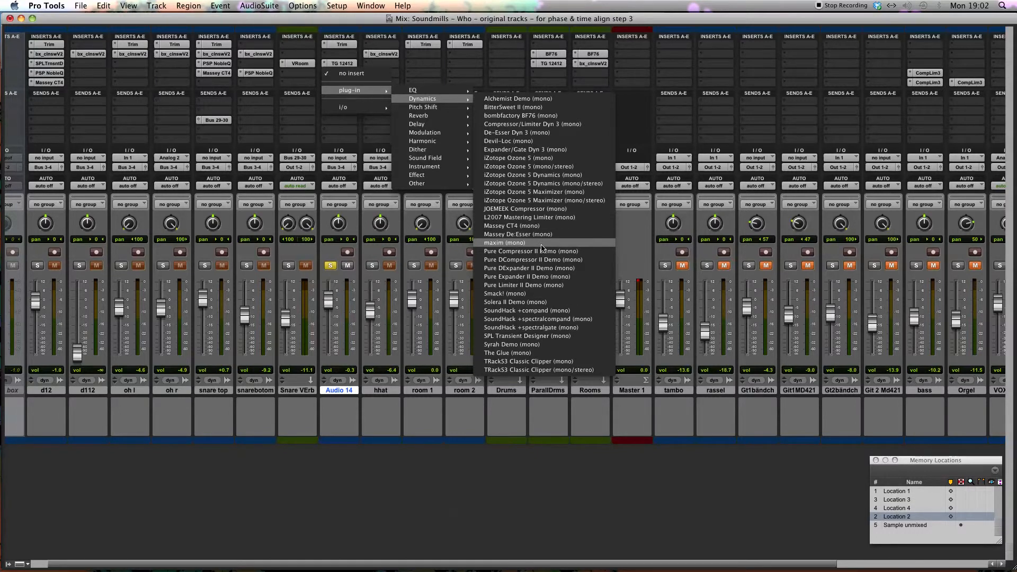
click(542, 140)
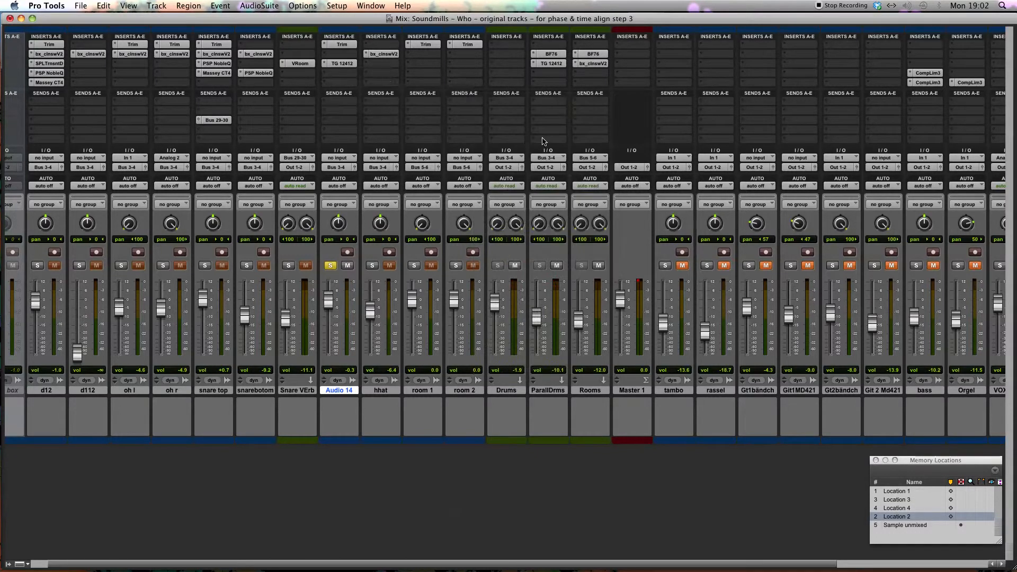
drag(490, 128, 609, 103)
drag(575, 227, 562, 213)
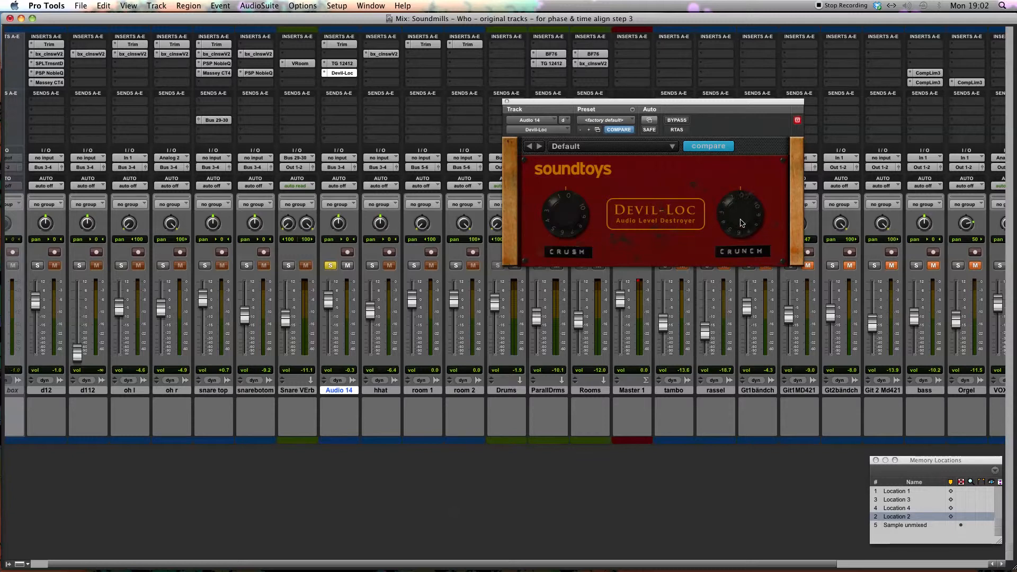
key(space)
Step: Insert PSP NobleQ (mono) after the Devil-Loc and set its HPF to about 80 Hz and its low shelf to 30 Hz
click(325, 73)
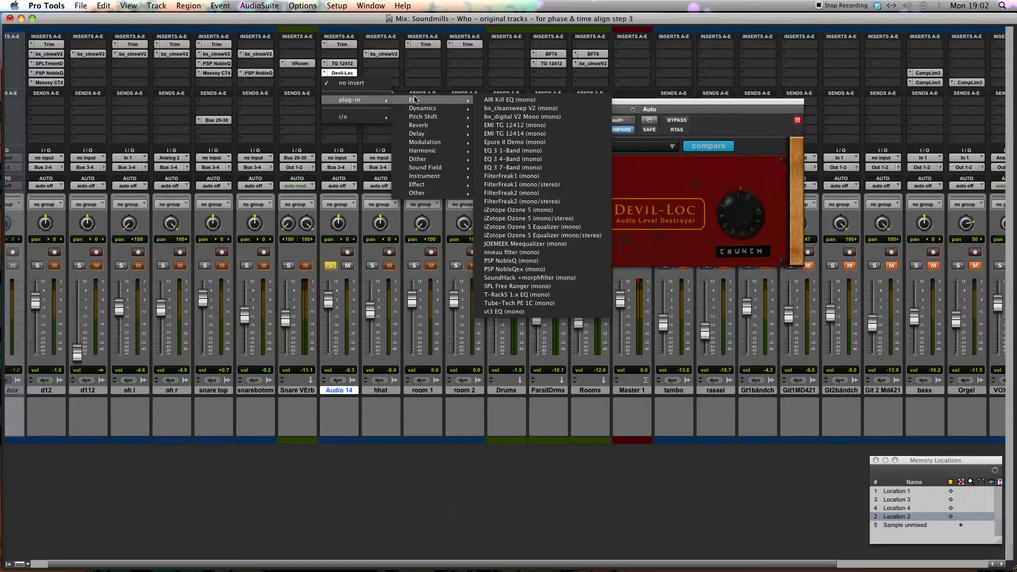
click(539, 261)
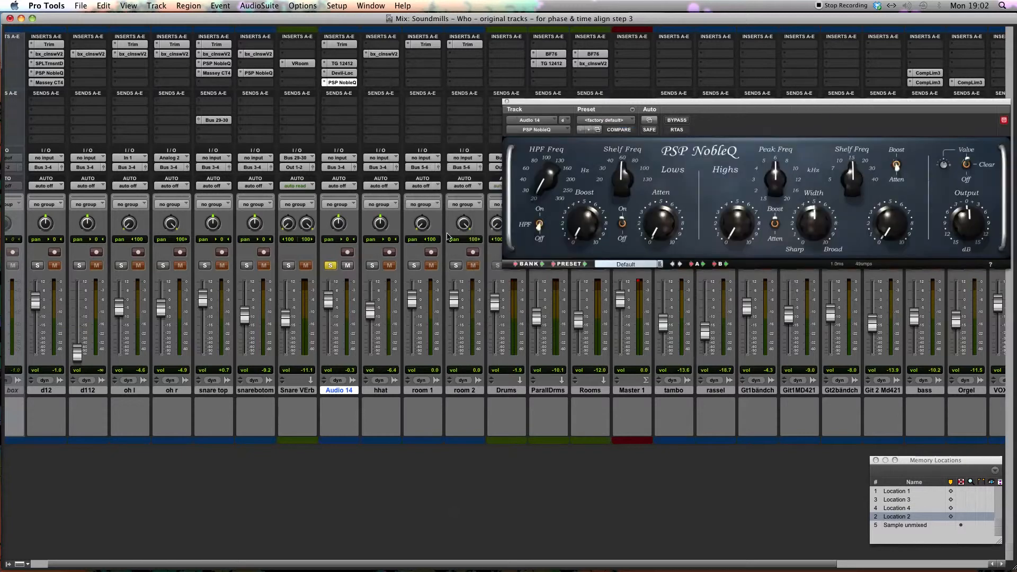
drag(583, 102, 474, 130)
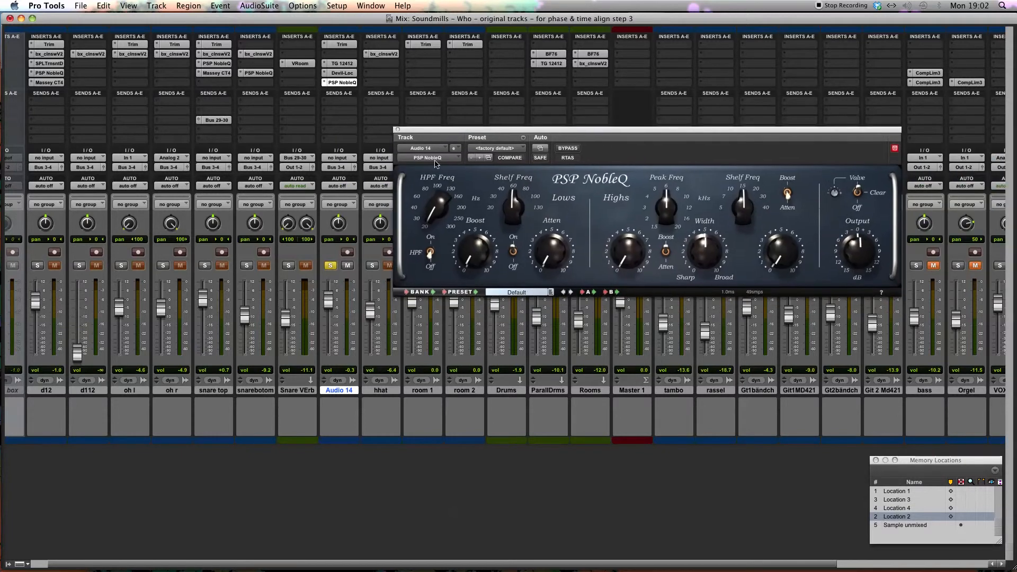
drag(432, 215, 434, 190)
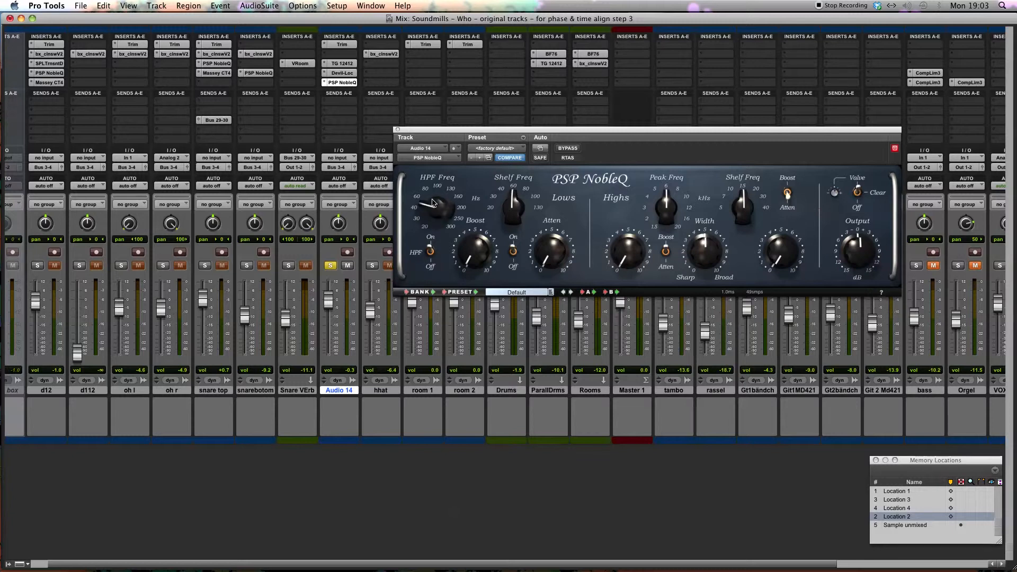
drag(428, 213, 424, 204)
drag(512, 203, 431, 201)
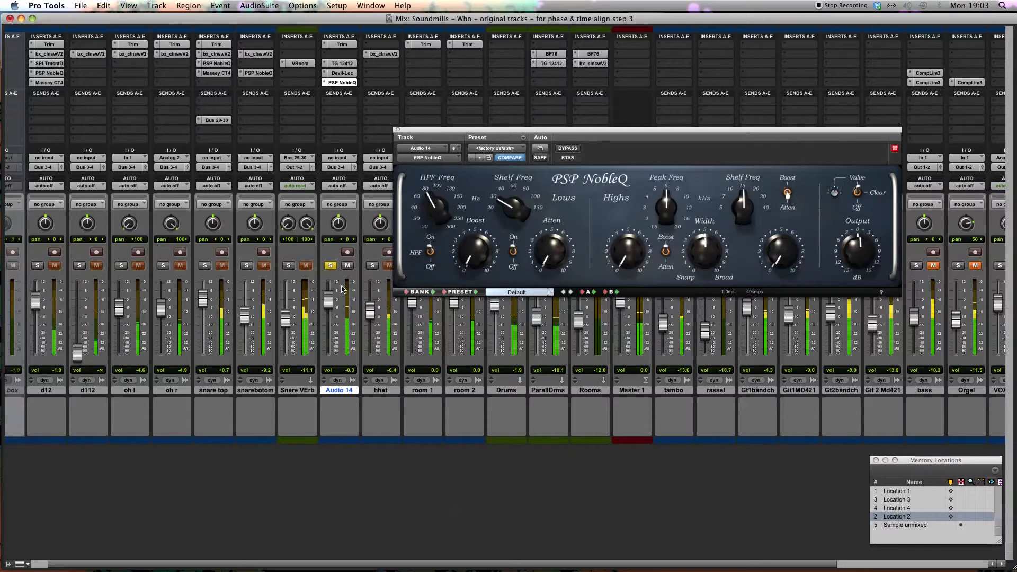
Step: Raise the Audio 14 fader to about +6 dB and turn up both Boost and Atten in the NobleQ lows, with Boost higher
drag(328, 300, 329, 289)
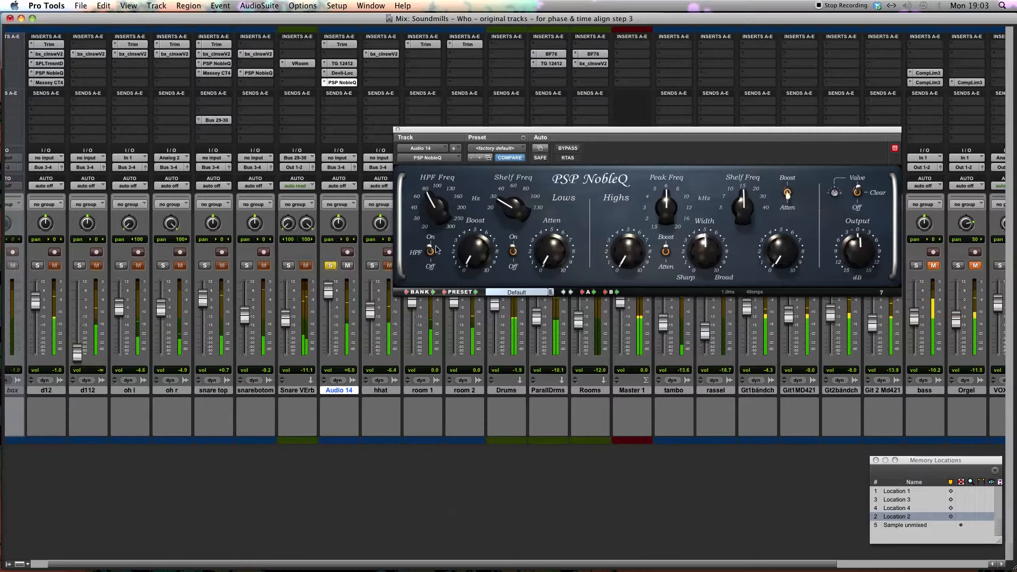
drag(479, 237, 490, 197)
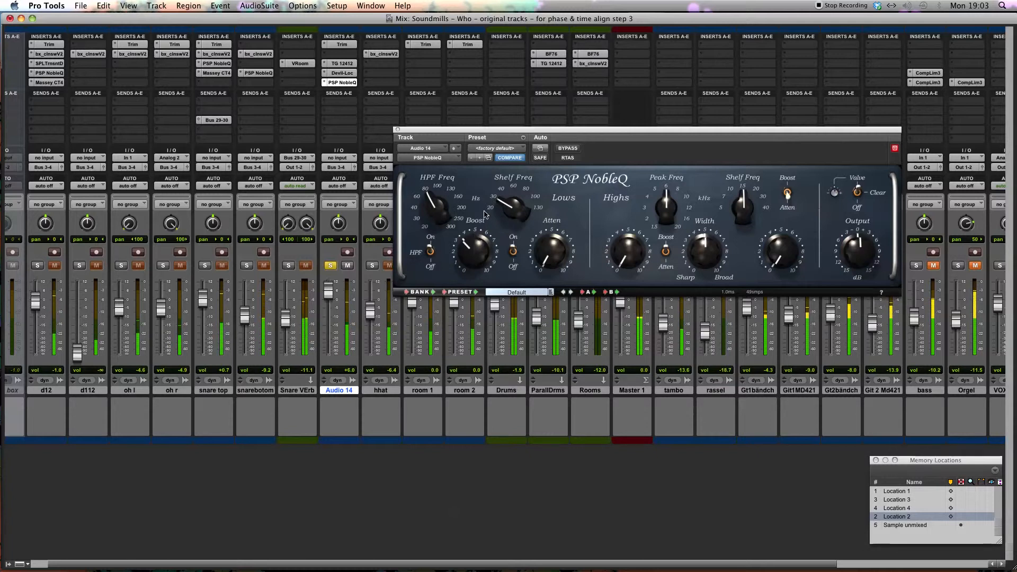
drag(555, 253, 553, 222)
drag(469, 246, 471, 226)
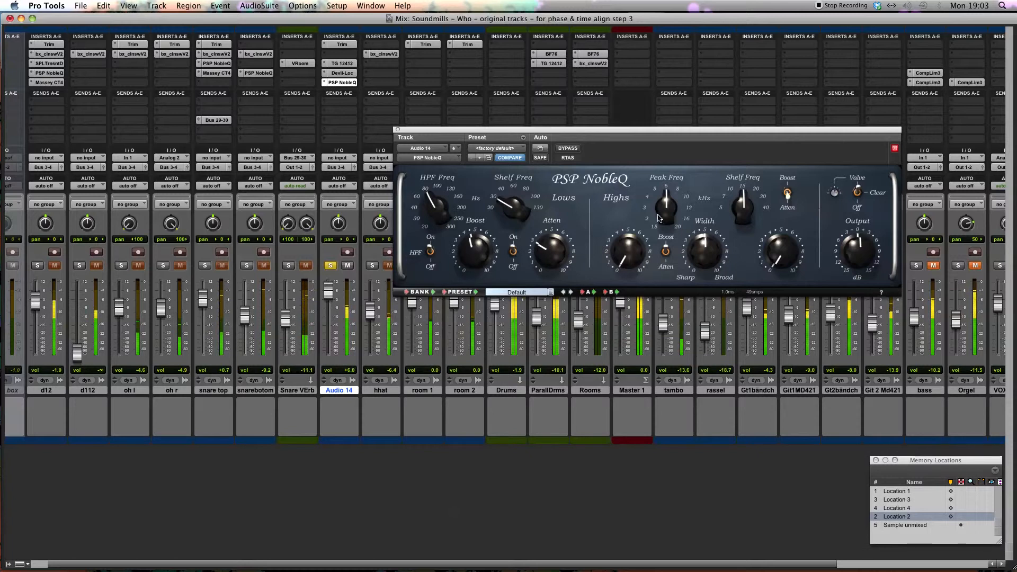
Step: In the NobleQ highs, attenuate a peak at about 1.5 kHz with a sharper width and lightly cut the shelf around 7 kHz
drag(669, 206, 628, 244)
click(667, 253)
drag(664, 211, 660, 221)
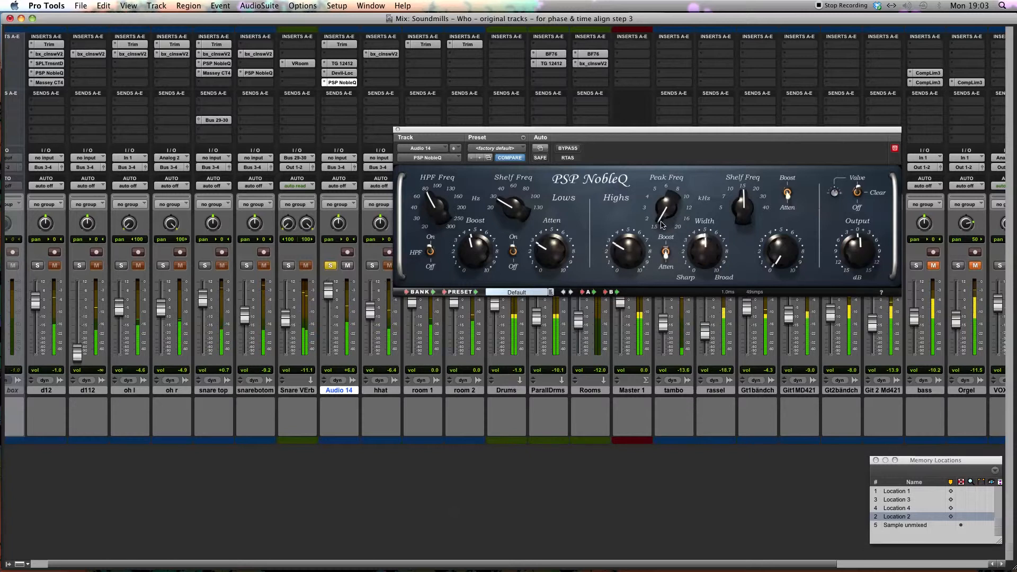
drag(709, 254, 701, 259)
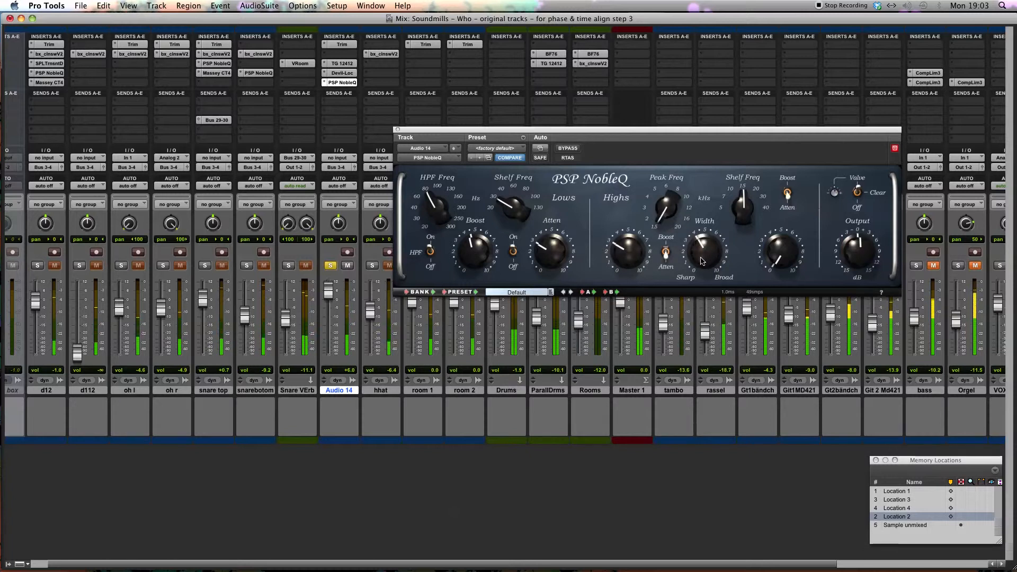
drag(626, 252, 627, 240)
drag(746, 211, 724, 223)
drag(792, 259, 796, 234)
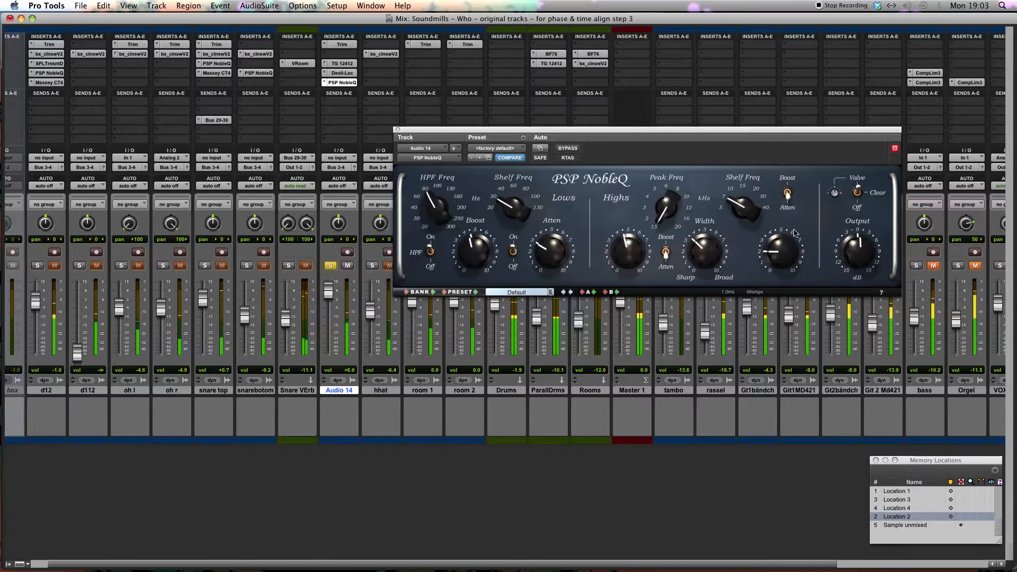
Step: Compare Audio 14 with the NobleQ bypassed and active, and with the whole insert chain bypassed and active
click(567, 148)
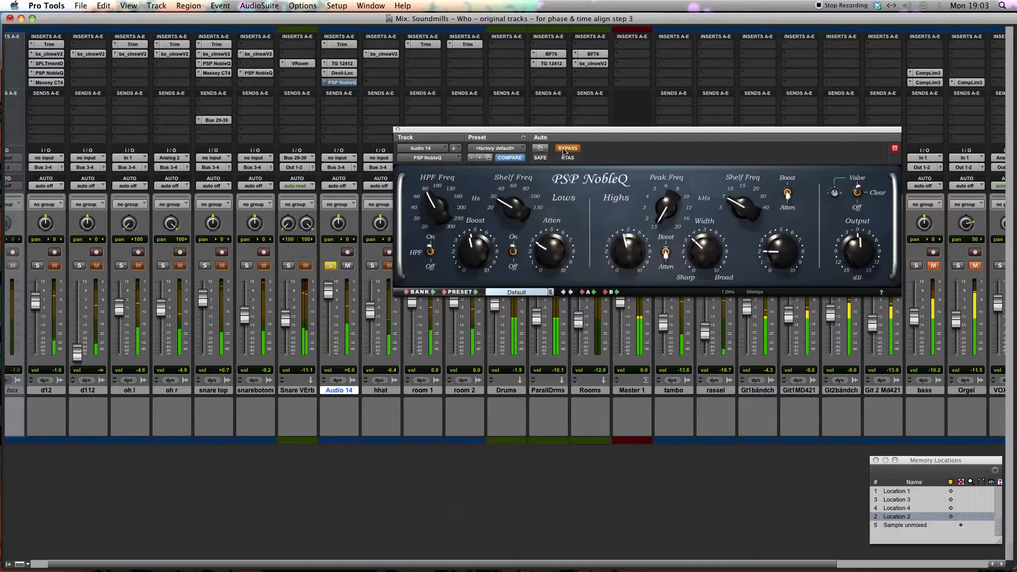
click(564, 150)
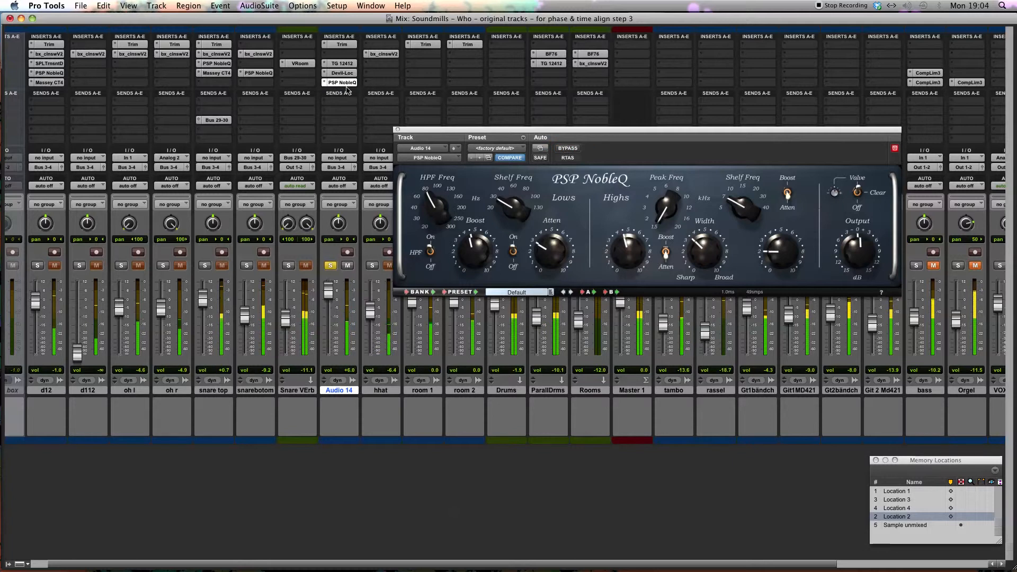
super+click(345, 65)
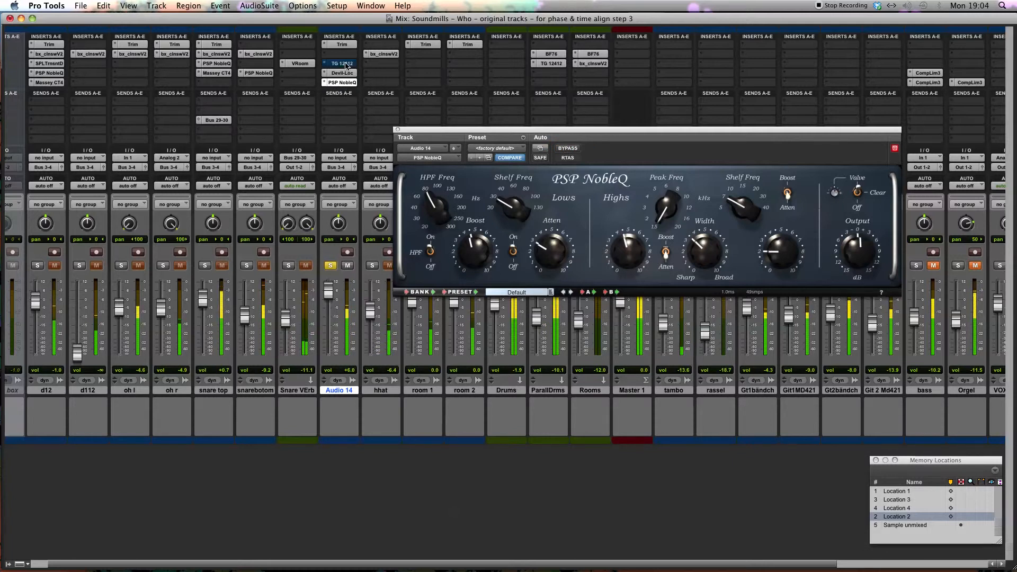
super+click(345, 74)
super+click(346, 83)
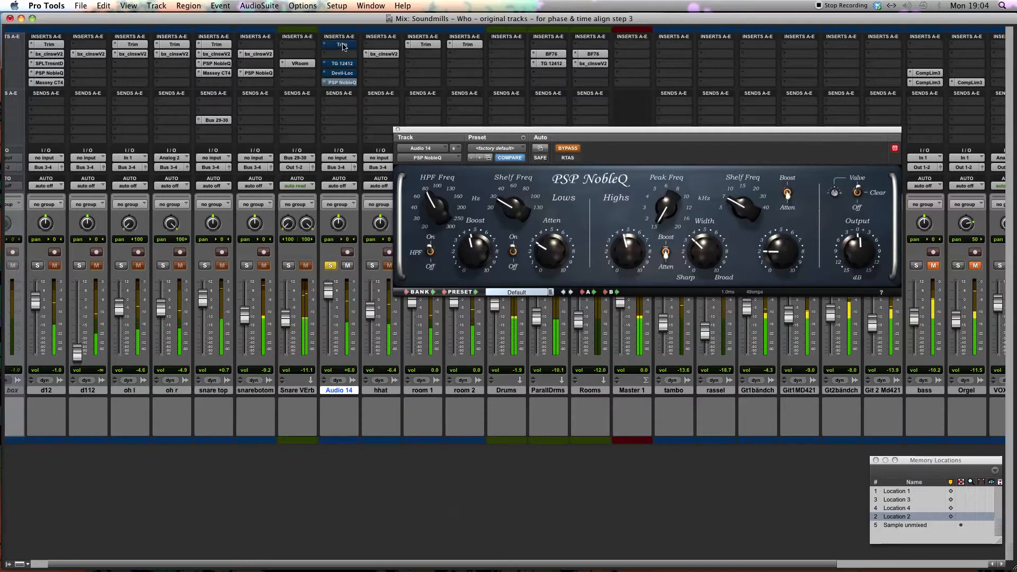
super+click(343, 64)
super+click(343, 73)
super+click(343, 83)
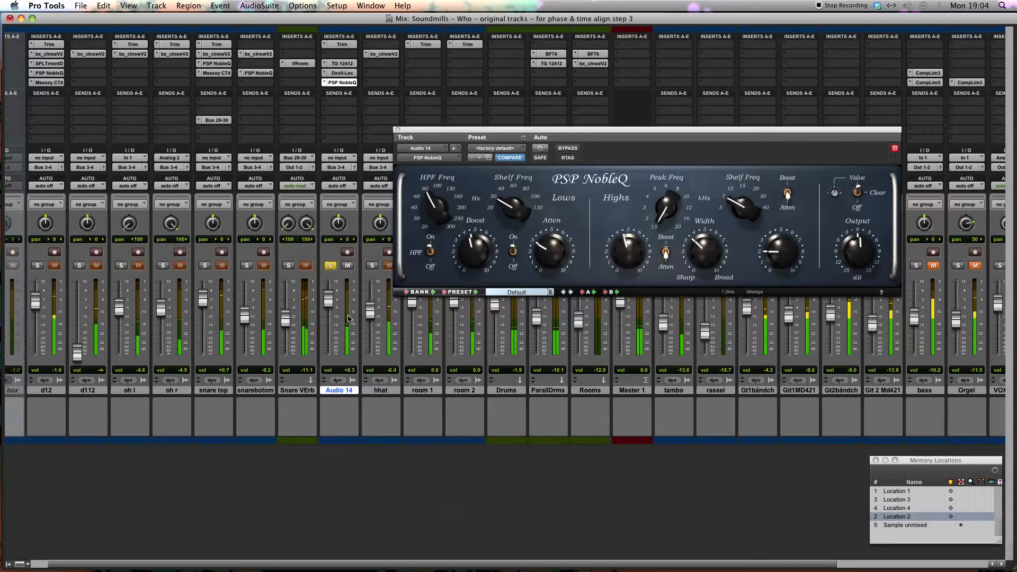
Step: Raise the NobleQ output slightly, unsolo Audio 14 and close the plug-in window
drag(852, 254, 853, 242)
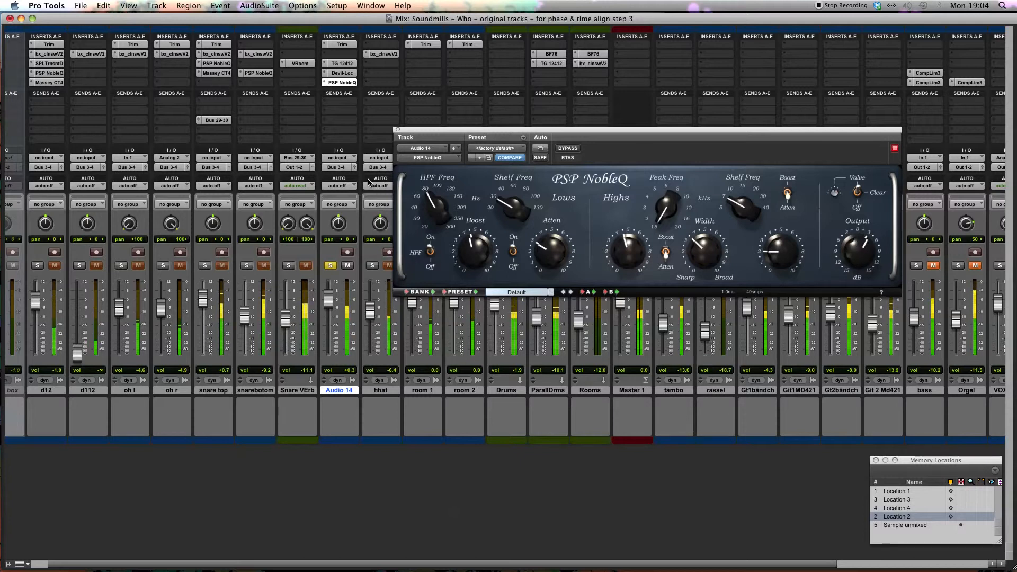
click(330, 265)
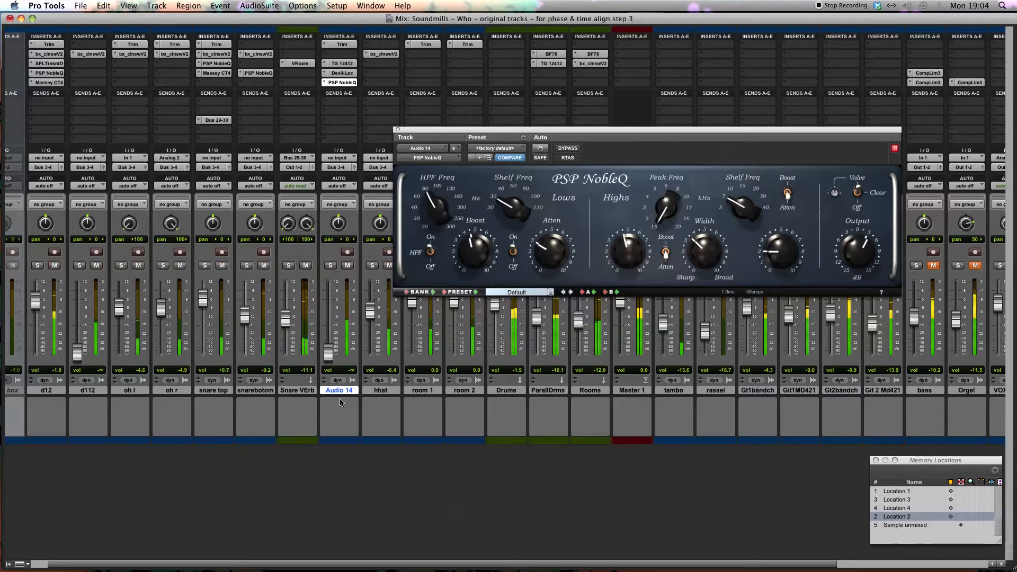
click(397, 129)
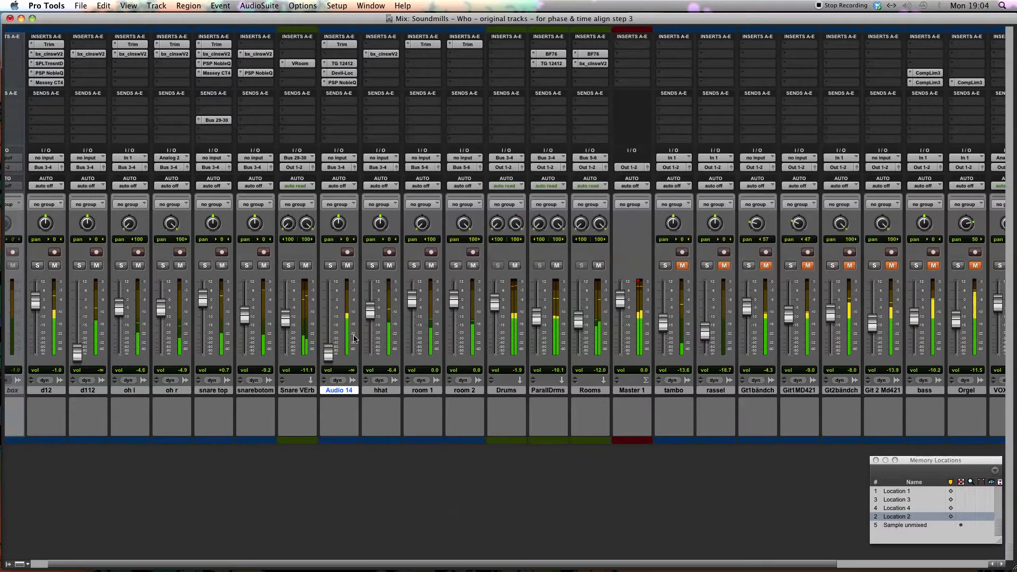
Step: Blend Audio 14 into the full drum mix with its fader at about -2.8 dB
drag(336, 314, 328, 304)
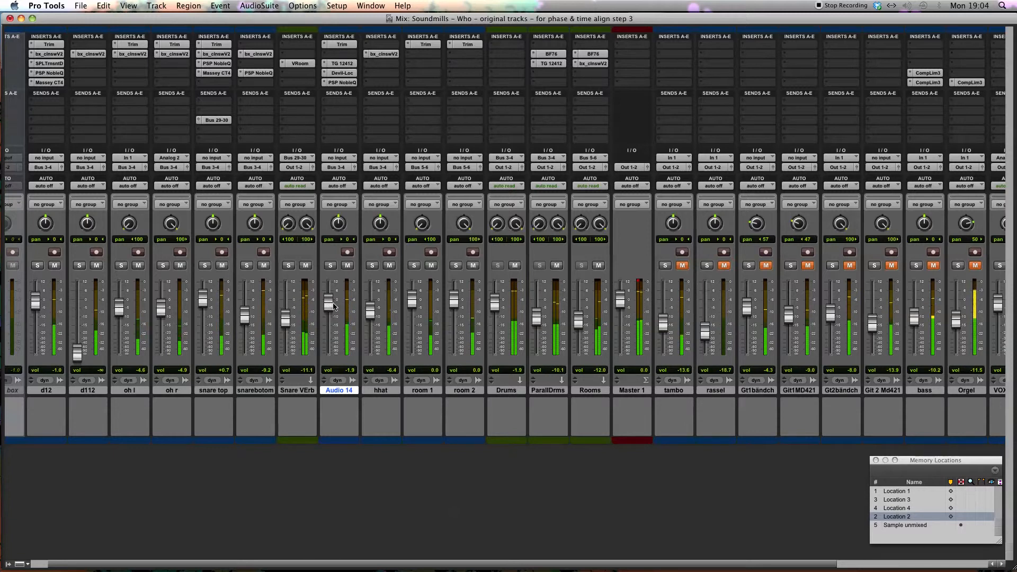
drag(331, 305, 331, 307)
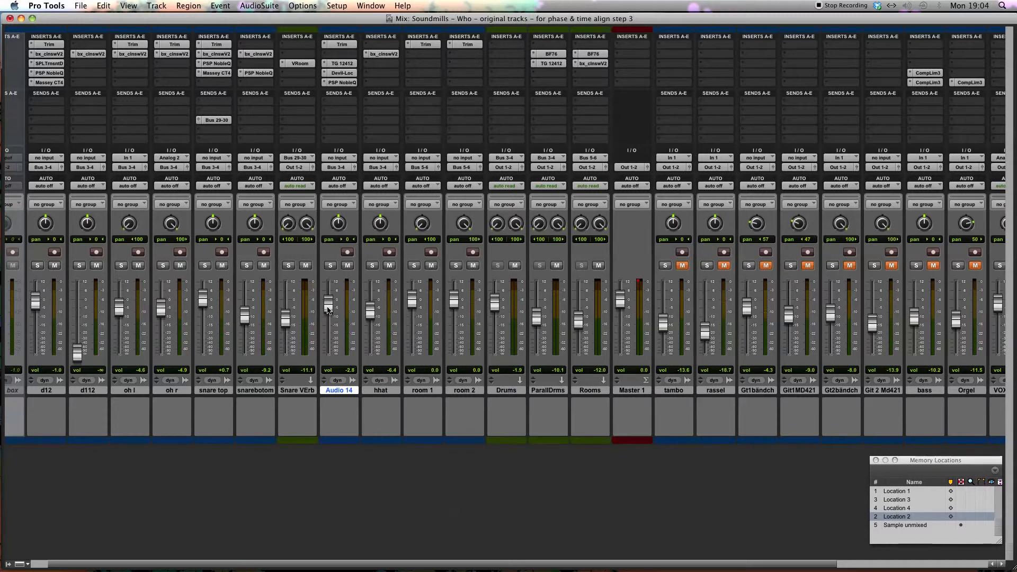
Step: Compare the mix without and with Audio 14, settle its fader at 0.0 dB, and check its Devil-Loc settings
drag(329, 310, 337, 313)
drag(329, 307, 328, 369)
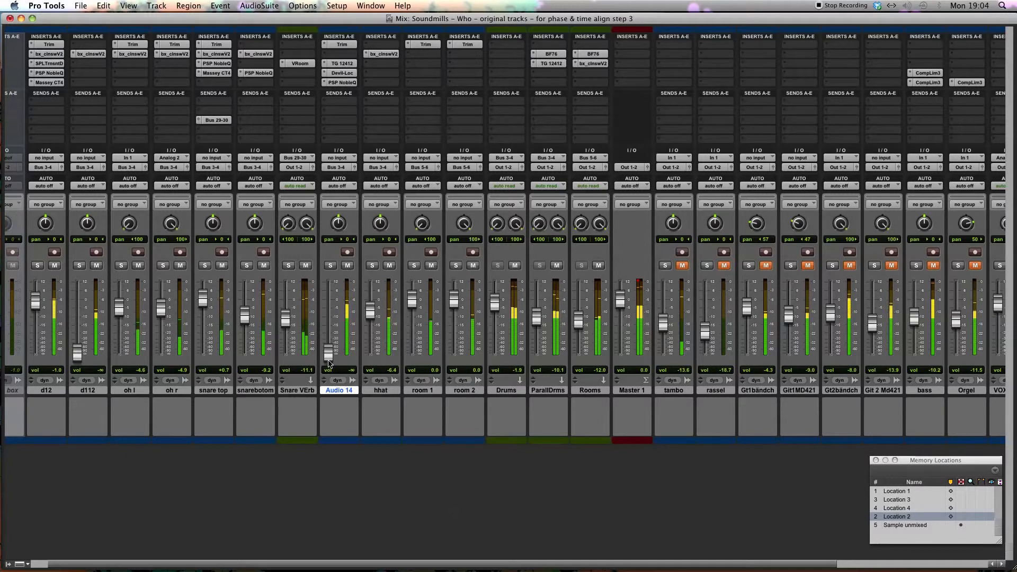
drag(329, 352, 333, 302)
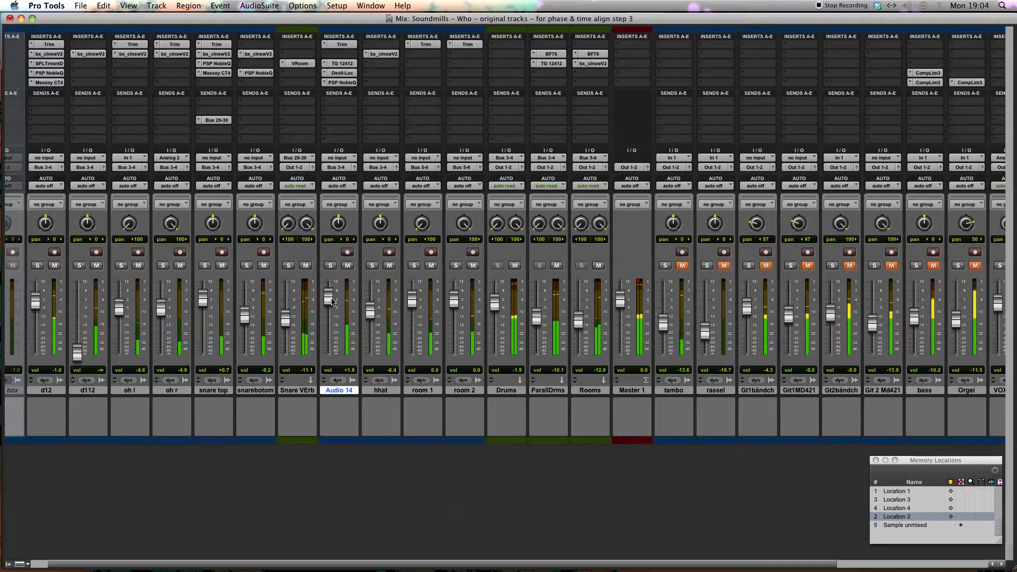
drag(330, 303, 327, 314)
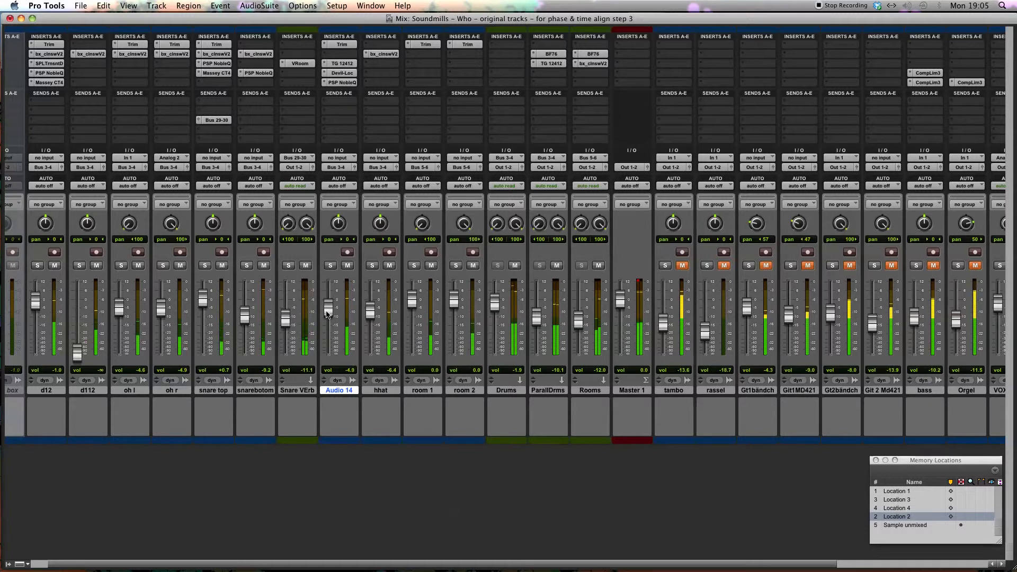
alt+click(327, 344)
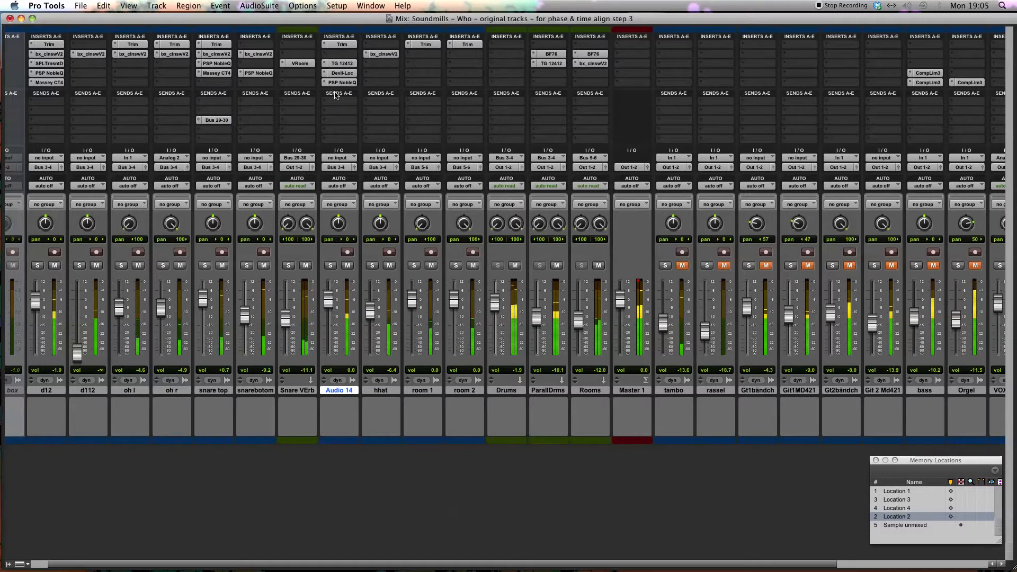
click(340, 74)
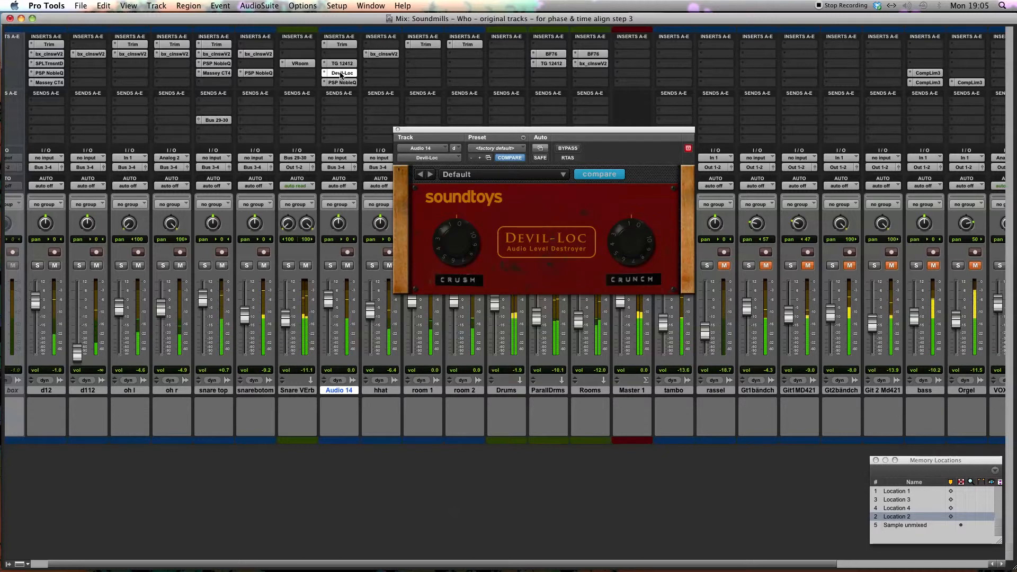
click(341, 75)
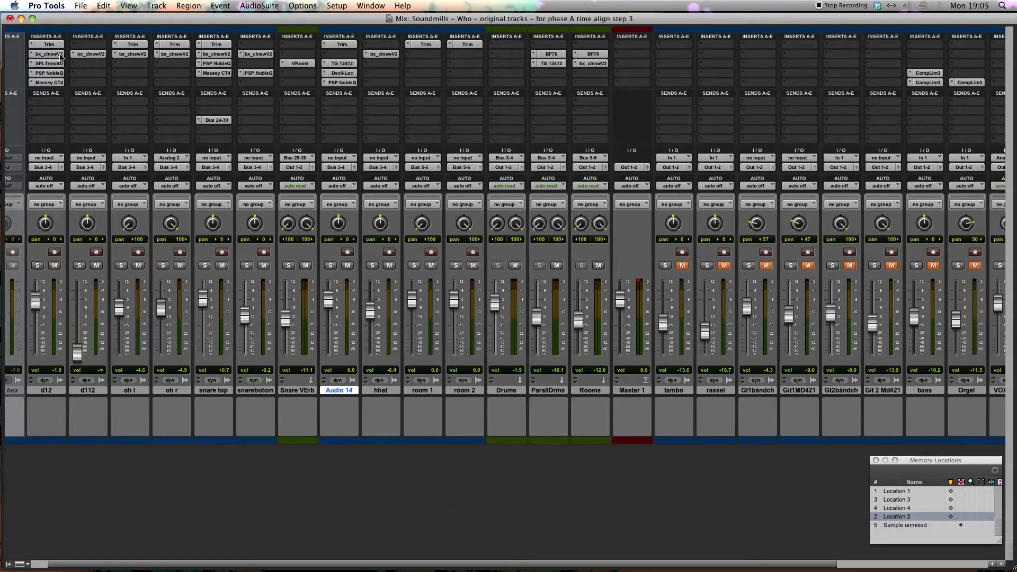
Step: Bypass all five inserts on d12 and both inserts on each of the Rooms and ParallDrms tracks
drag(56, 82, 160, 57)
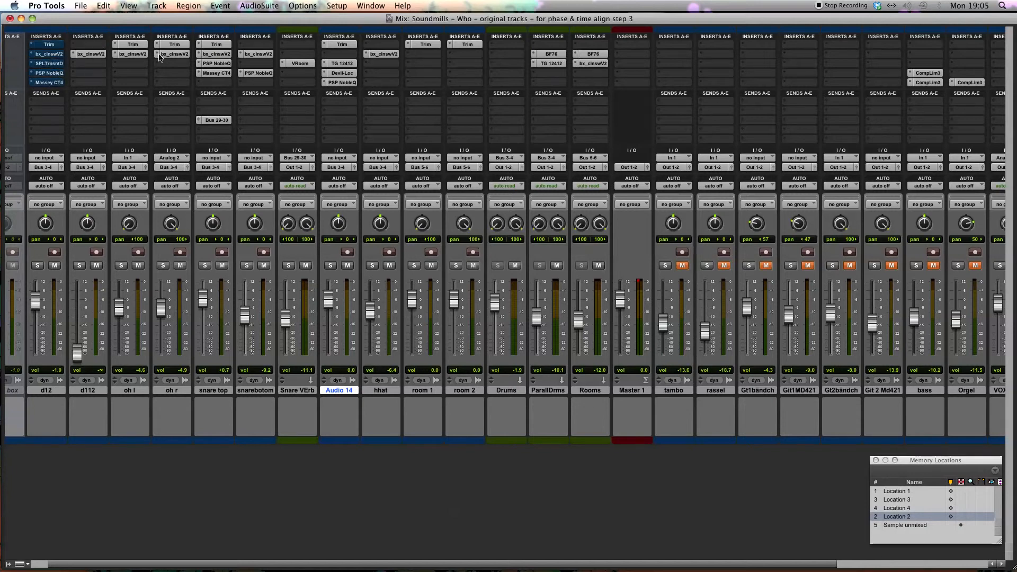
super+click(594, 55)
super+click(592, 63)
super+click(546, 55)
super+click(544, 63)
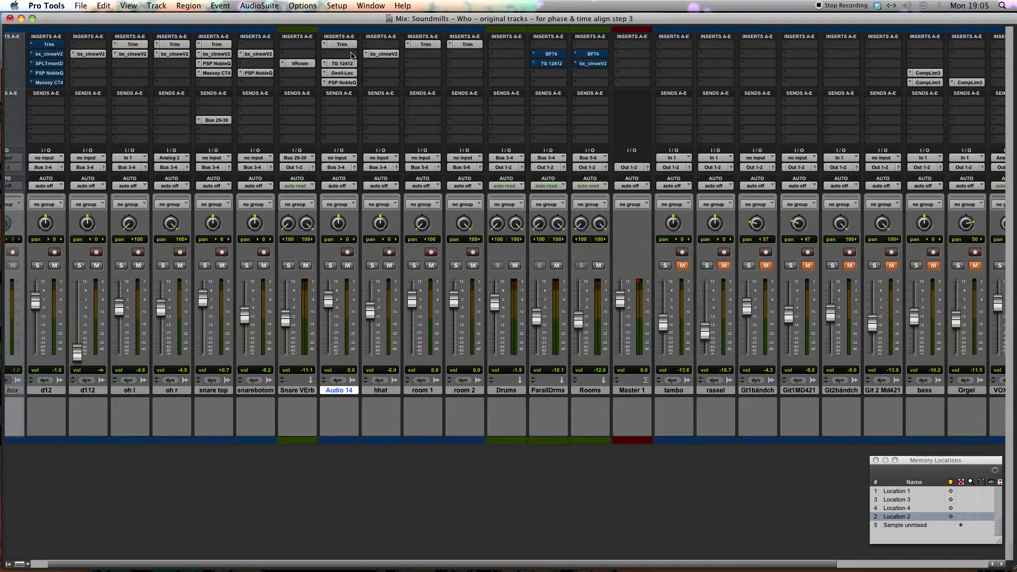
Step: Mute Snare VErb and bypass NobleQ, Devil-Loc and TG 12412 on Audio 14, NobleQ and Massey CT4 on snare top, and NobleQ on snarebottom
super+click(345, 81)
super+click(344, 72)
super+click(342, 63)
click(305, 266)
super+click(214, 64)
super+click(215, 72)
super+click(256, 73)
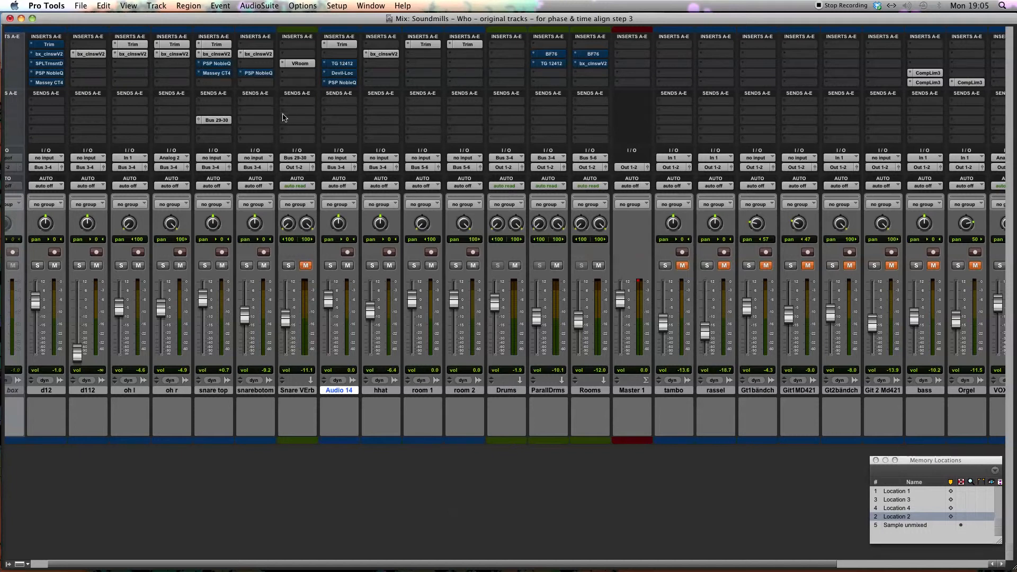
Step: Reactivate the Trim and bx_clnswV2 inserts on d12 and play the drums with the other processing bypassed
super+click(60, 44)
super+click(59, 54)
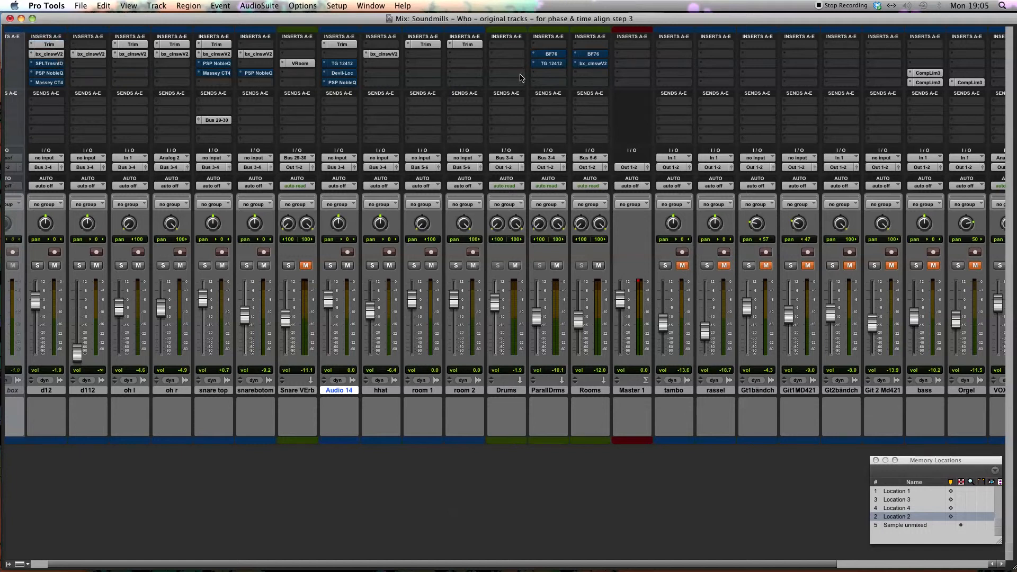
key(space)
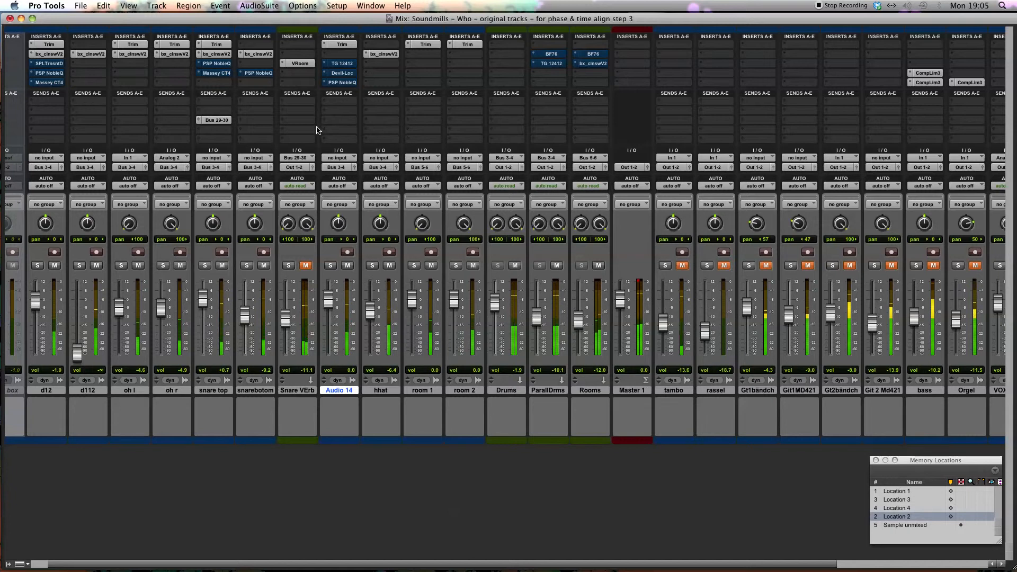
Step: Reactivate all bypassed inserts on d12, snare top, snarebottom, Audio 14, ParallDrms and Rooms
super+click(58, 83)
super+click(55, 73)
super+click(53, 63)
super+click(207, 63)
super+click(215, 73)
super+click(258, 73)
super+click(342, 82)
super+click(339, 72)
super+click(342, 64)
super+click(544, 54)
super+click(550, 63)
super+click(584, 62)
super+click(585, 55)
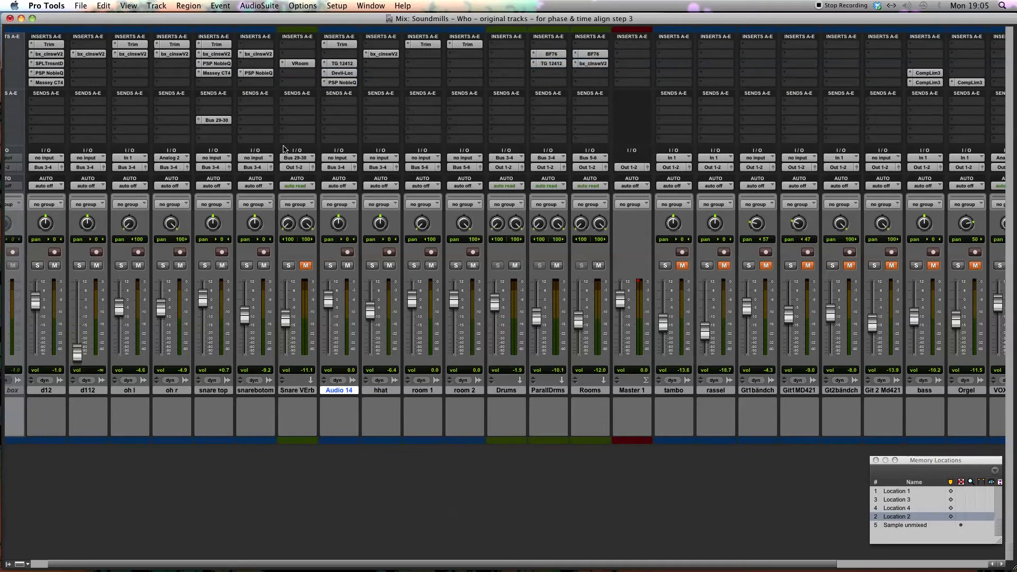
Step: Play the fully processed drum mix and lower the Audio 14 fader to -1.0 dB
key(space)
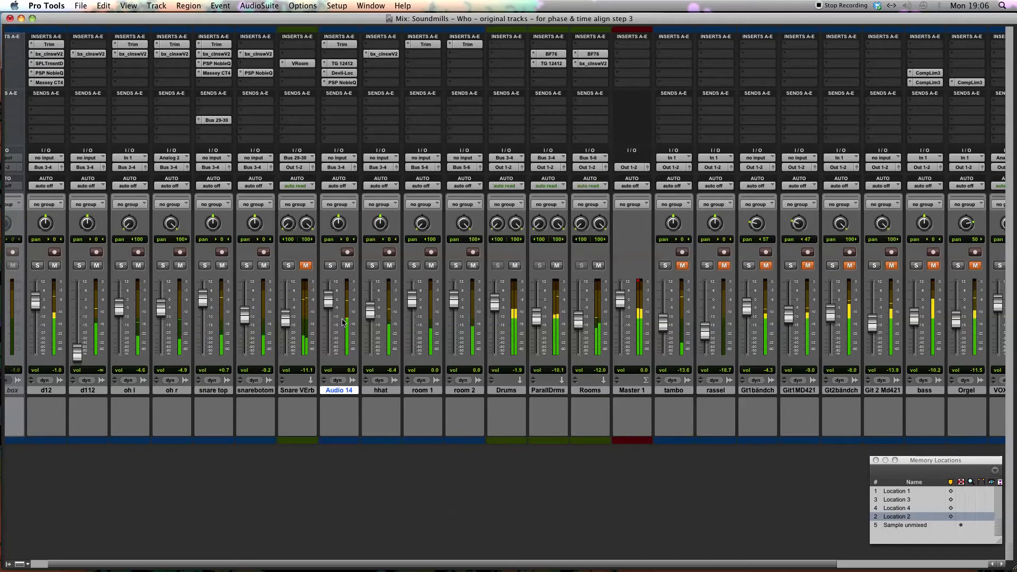
drag(331, 306, 333, 310)
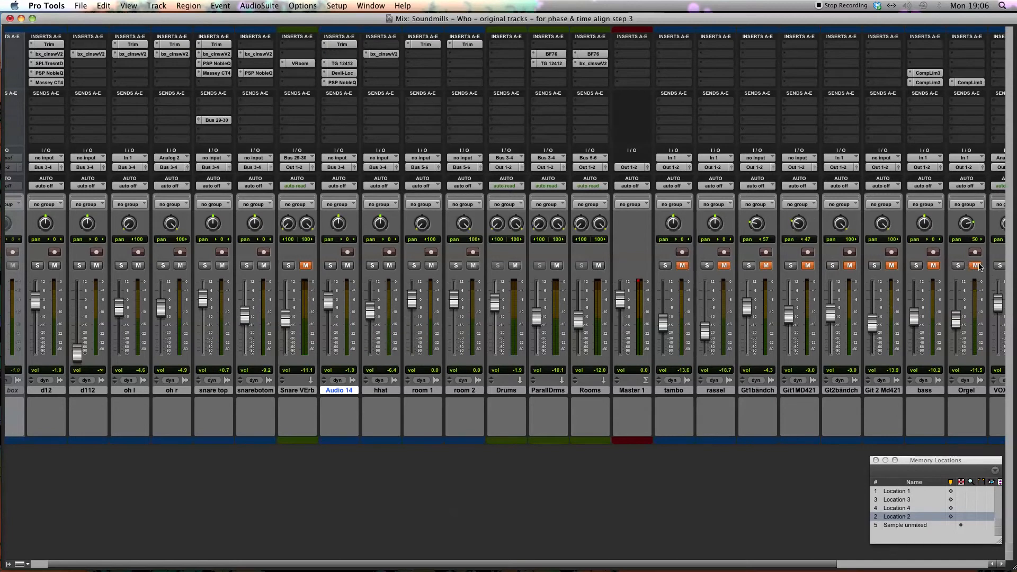
Step: Unmute the Orgel, bass and four guitar tracks during playback, and pan Gt2bändch to 84 right
click(934, 265)
click(891, 265)
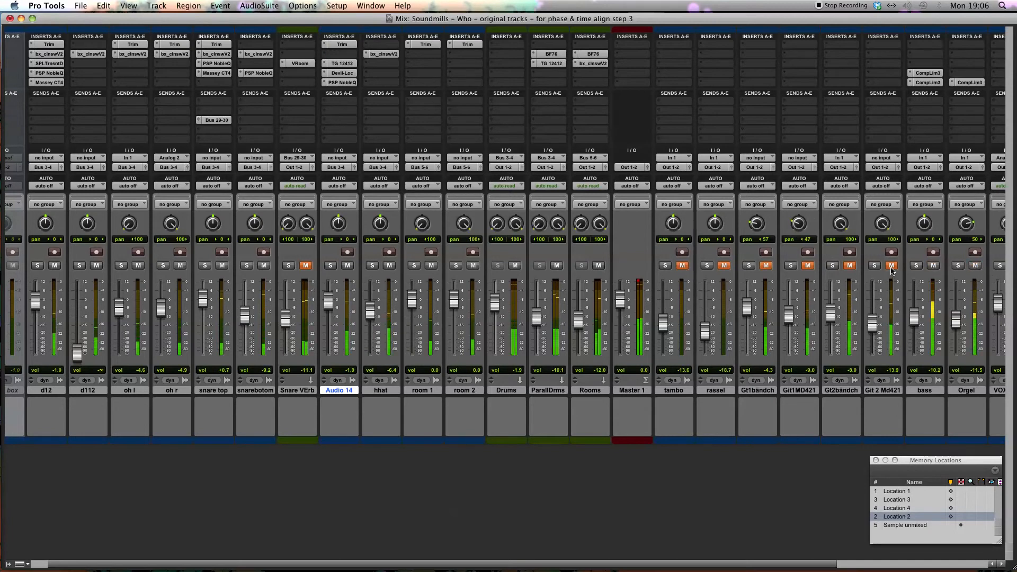
click(849, 265)
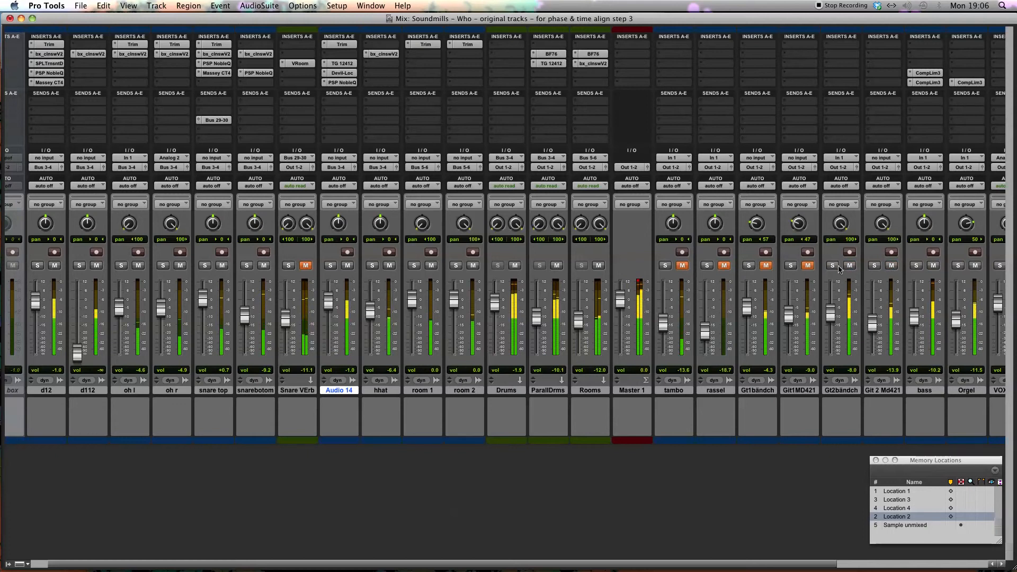
drag(839, 229, 839, 235)
click(766, 266)
click(807, 265)
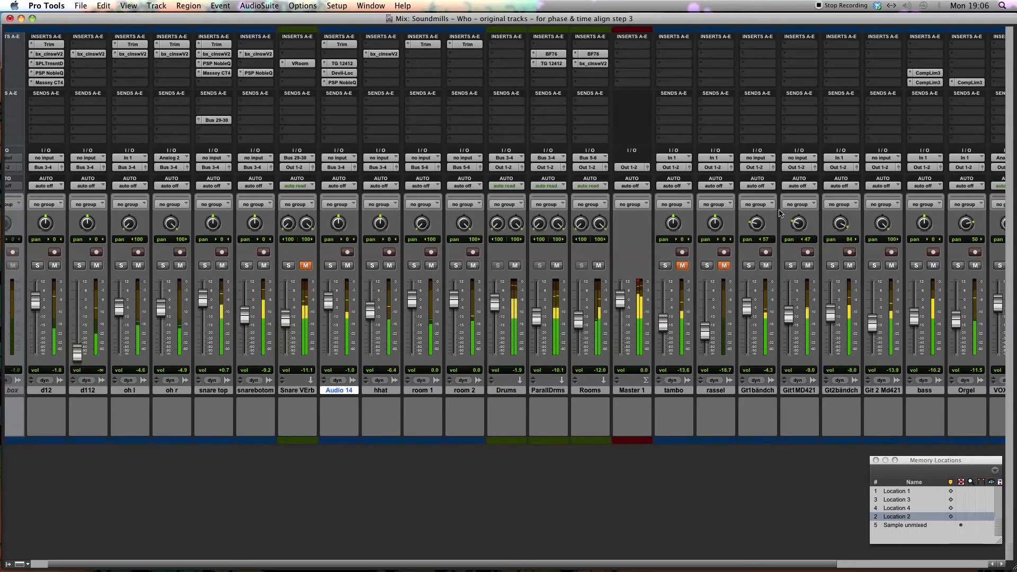